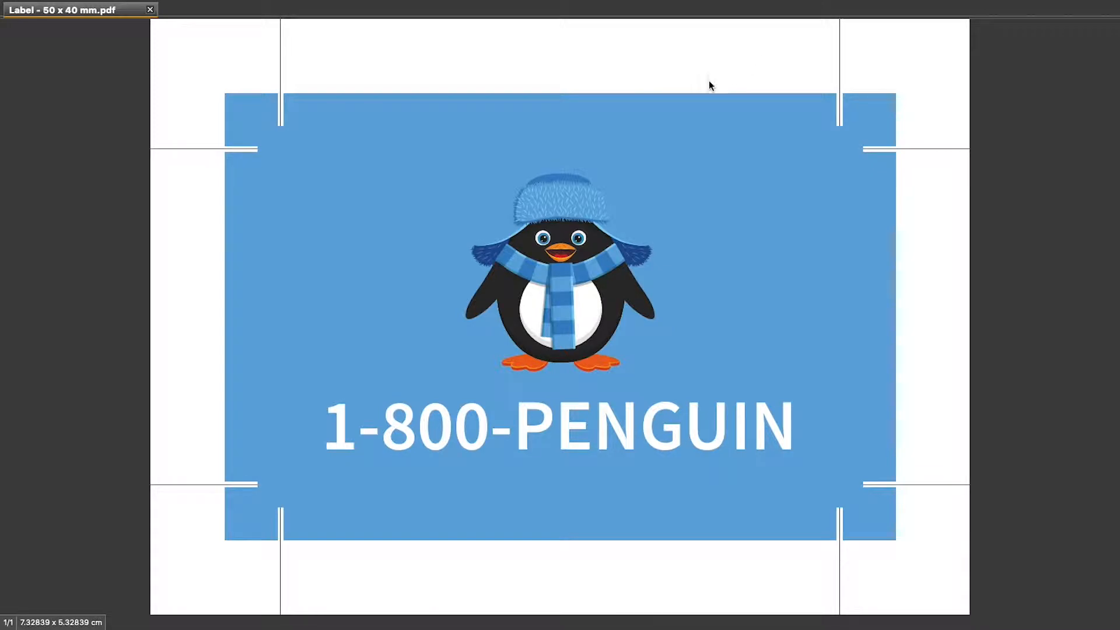
# - Create a new fixup in the Demo library and name it "Add cutpath on trimbox"
pyautogui.moveTo(293, 5)
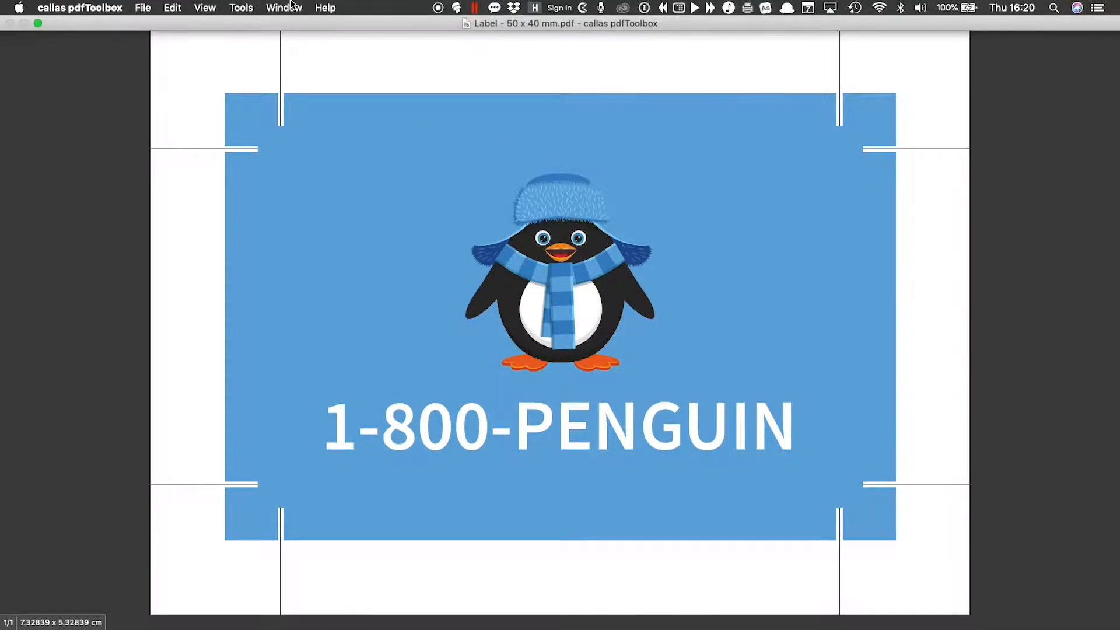
pyautogui.click(249, 9)
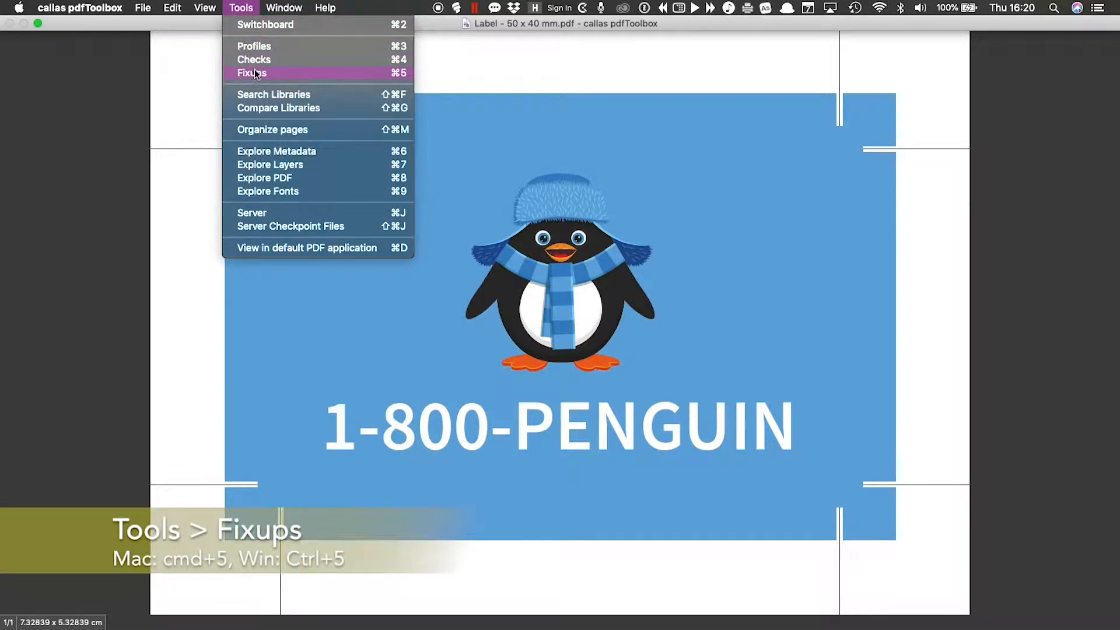
pyautogui.click(302, 74)
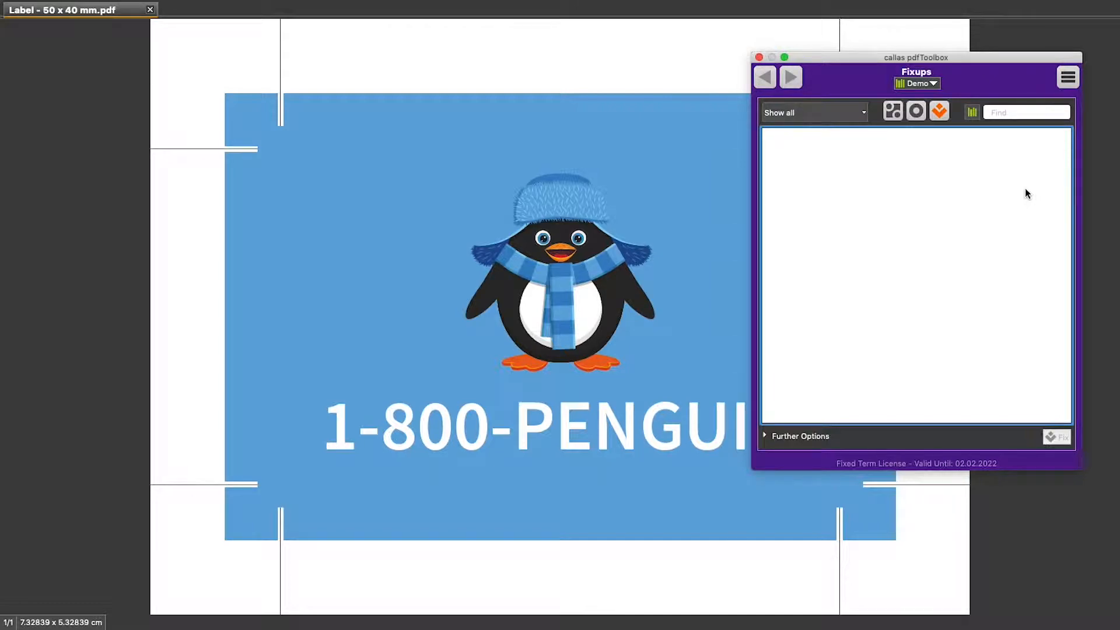
pyautogui.click(1067, 77)
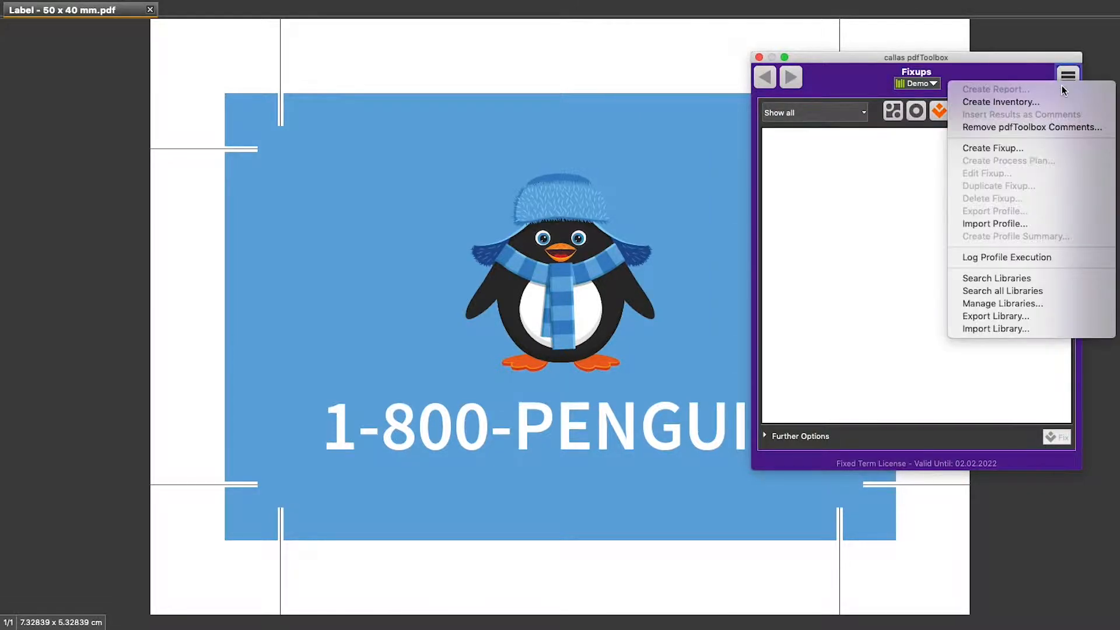
pyautogui.click(1055, 149)
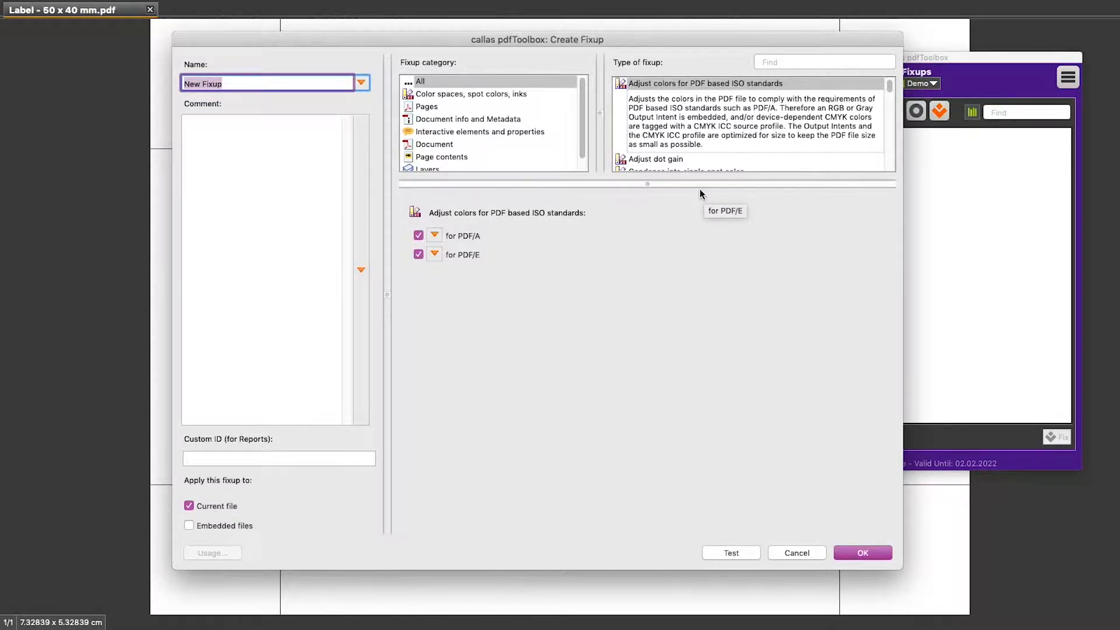
pyautogui.write('Ad')
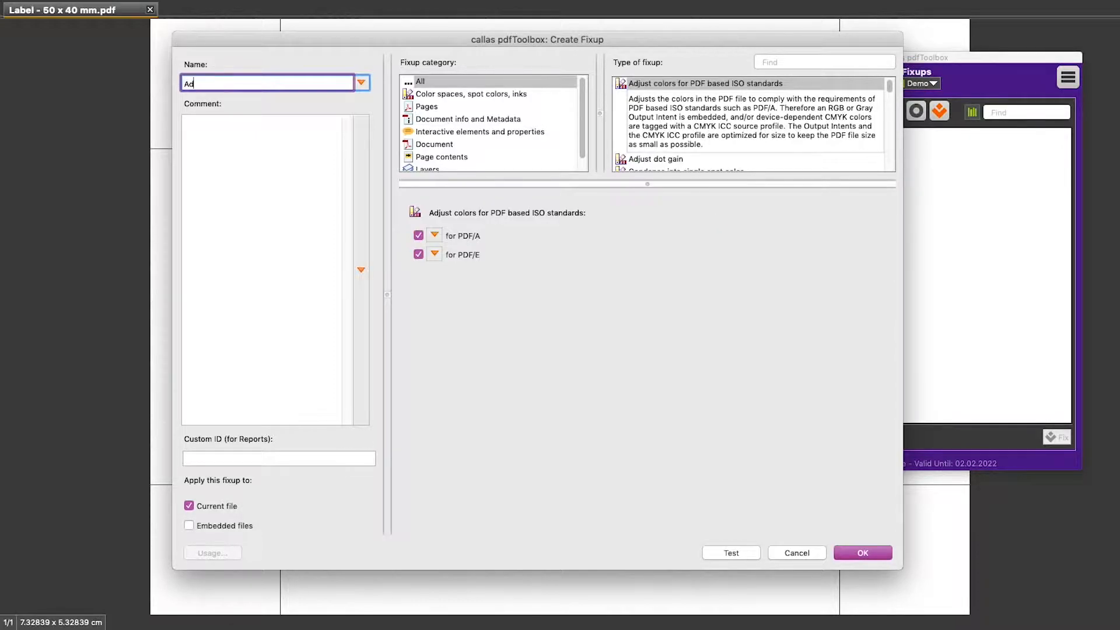
pyautogui.write('d cutpath on trimbox')
# - Find the "Create and apply shapes" fixup type by searching for "shape", and set it to create the shape From TrimBox
pyautogui.click(834, 62)
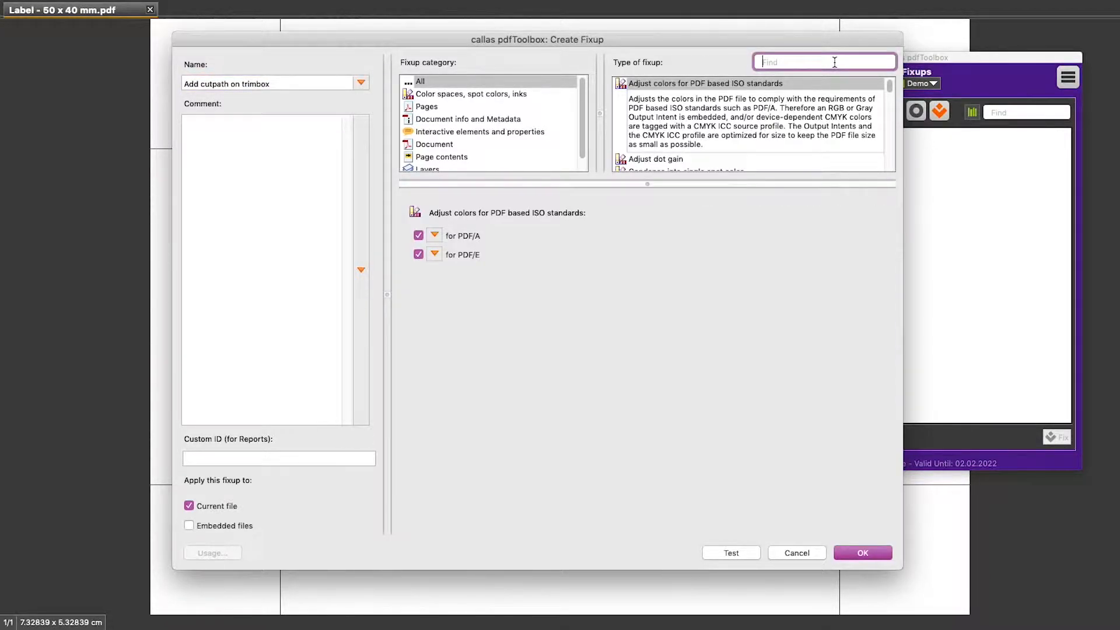
pyautogui.write('shape')
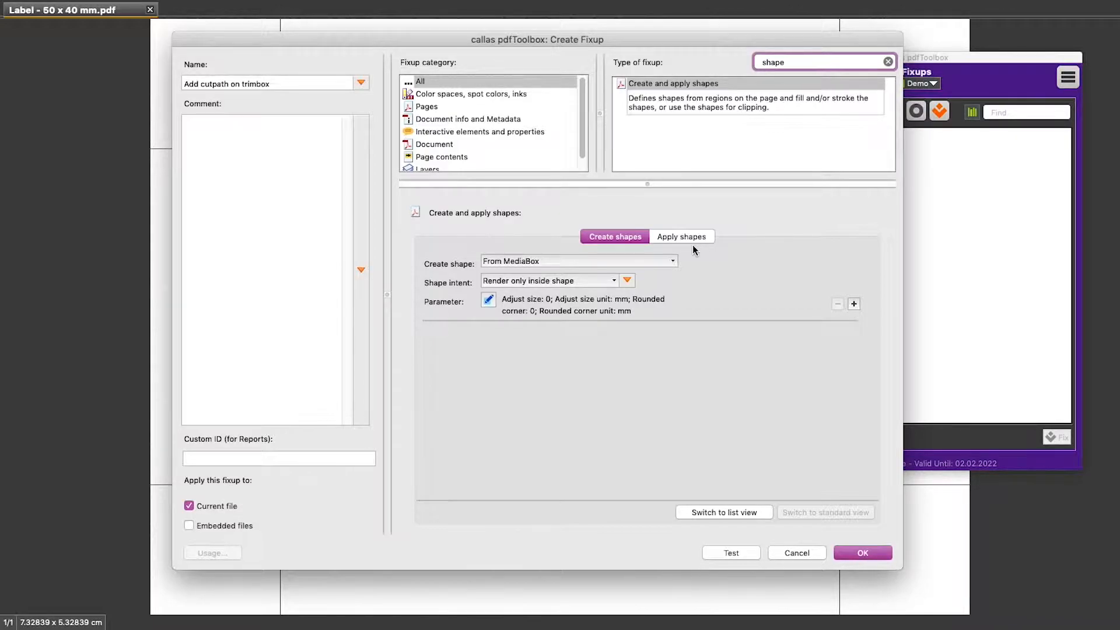
pyautogui.click(666, 263)
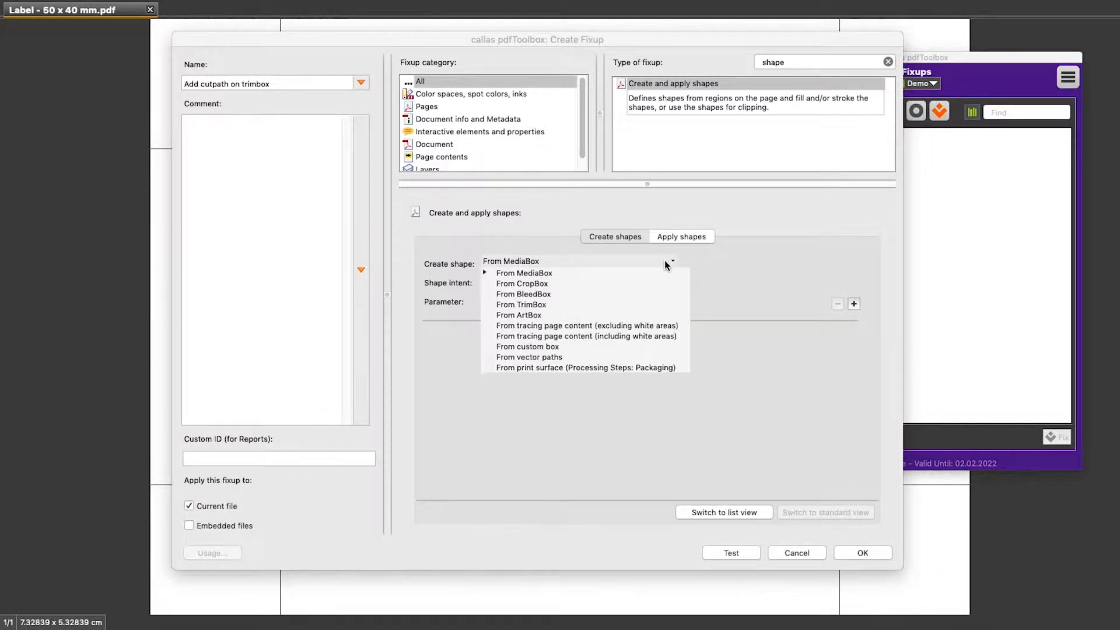
pyautogui.click(649, 304)
# - Set the shape usage to "Stroked shape in front of current page content"
pyautogui.click(709, 240)
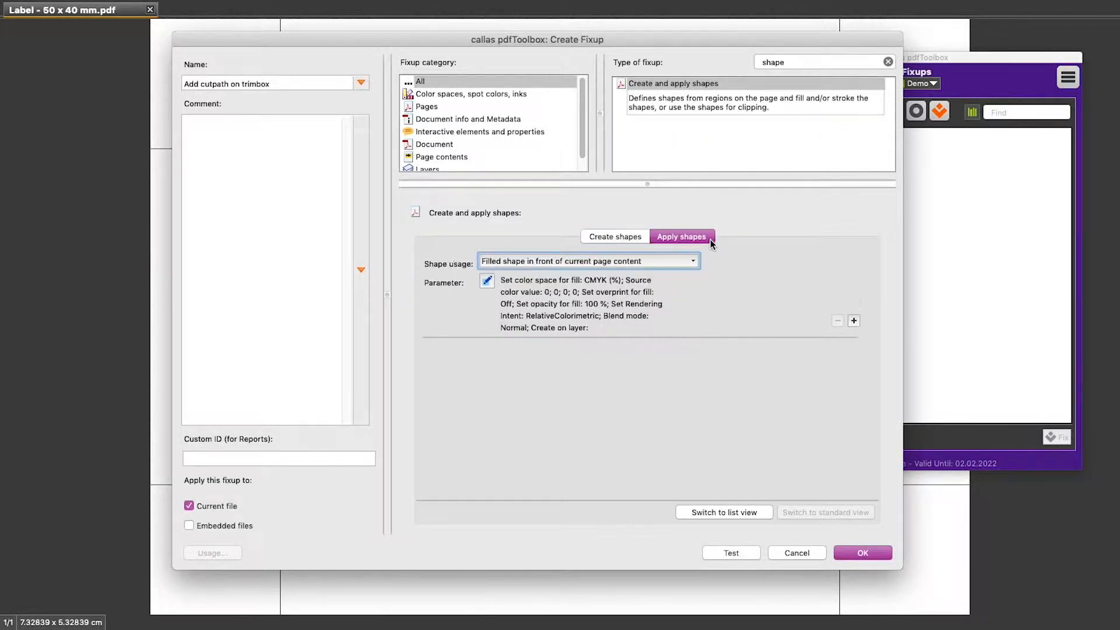
pyautogui.click(692, 262)
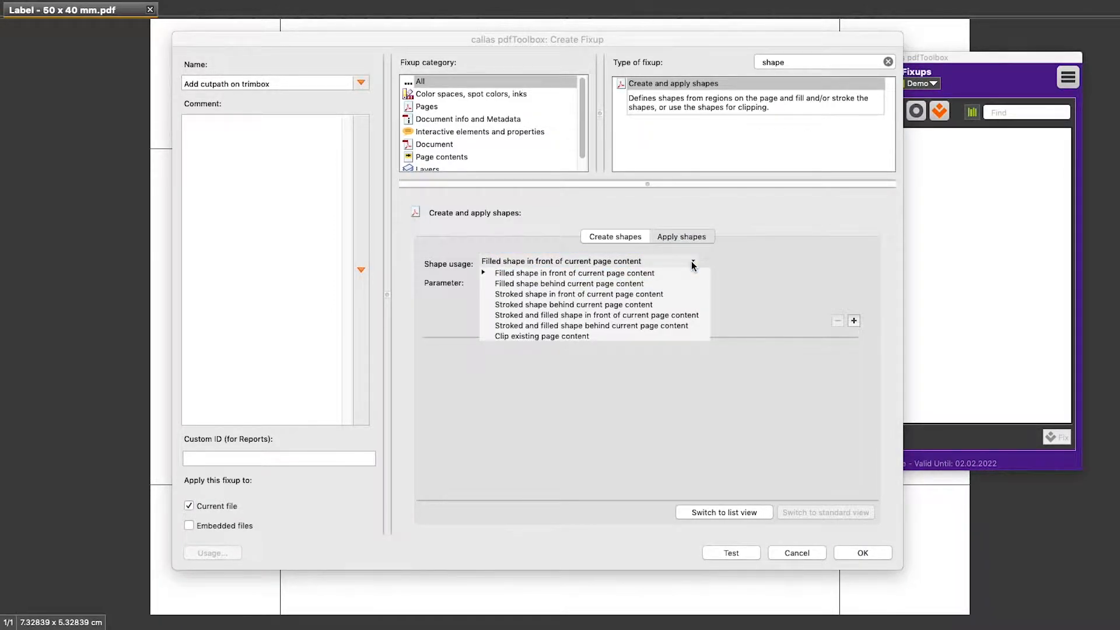
pyautogui.click(684, 294)
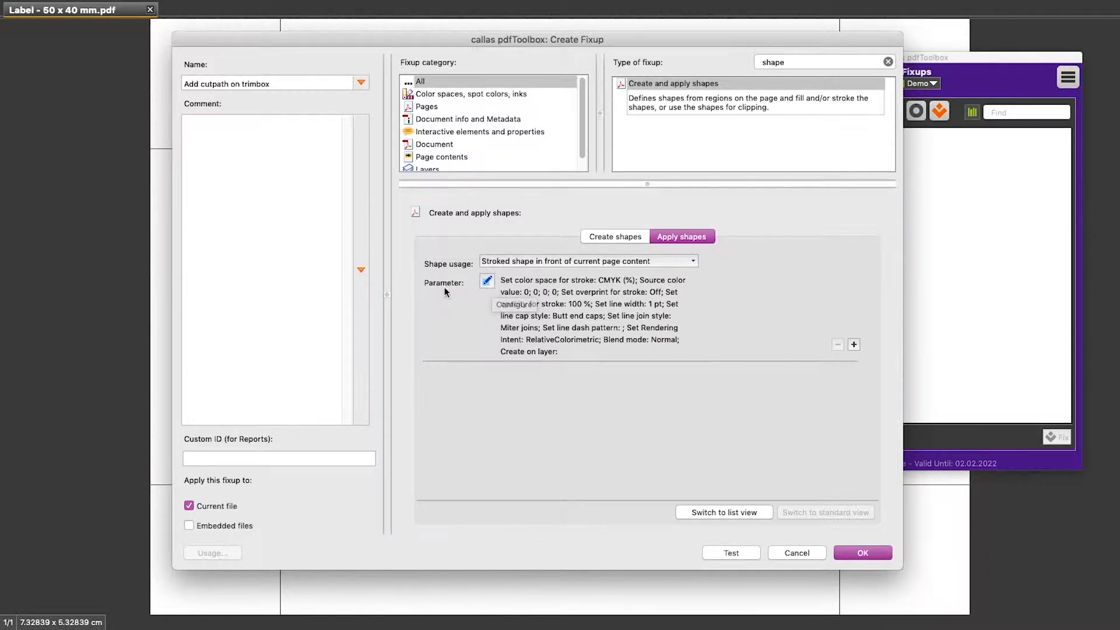
# - In the apply-shape parameters, set the stroke's magenta value to 100 and create it as a spot color named "cutpath"
pyautogui.click(491, 285)
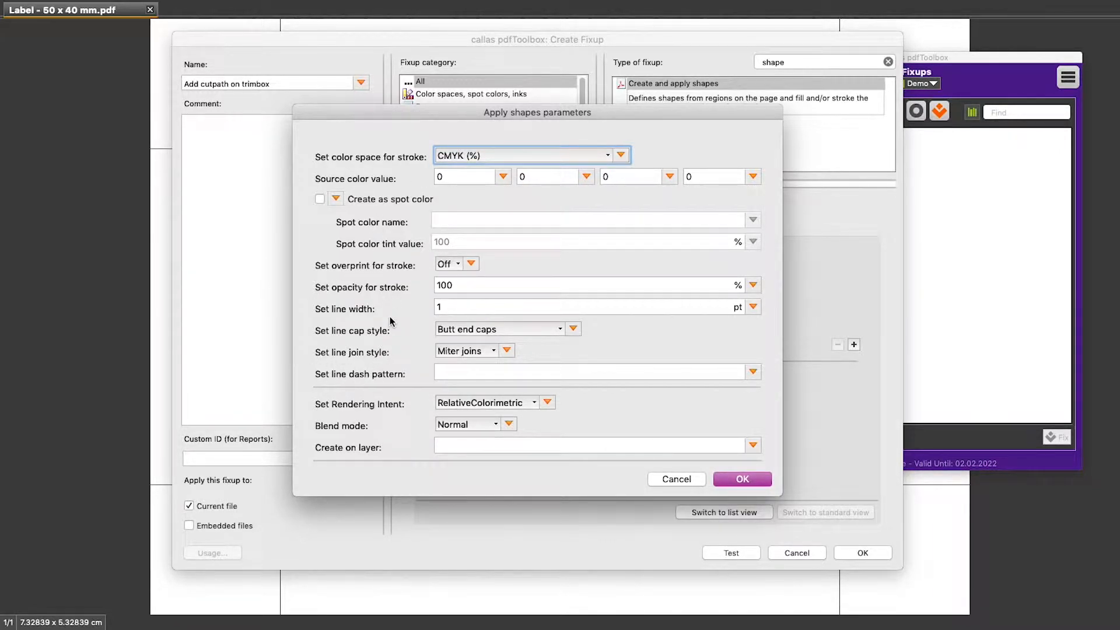
pyautogui.doubleClick(521, 176)
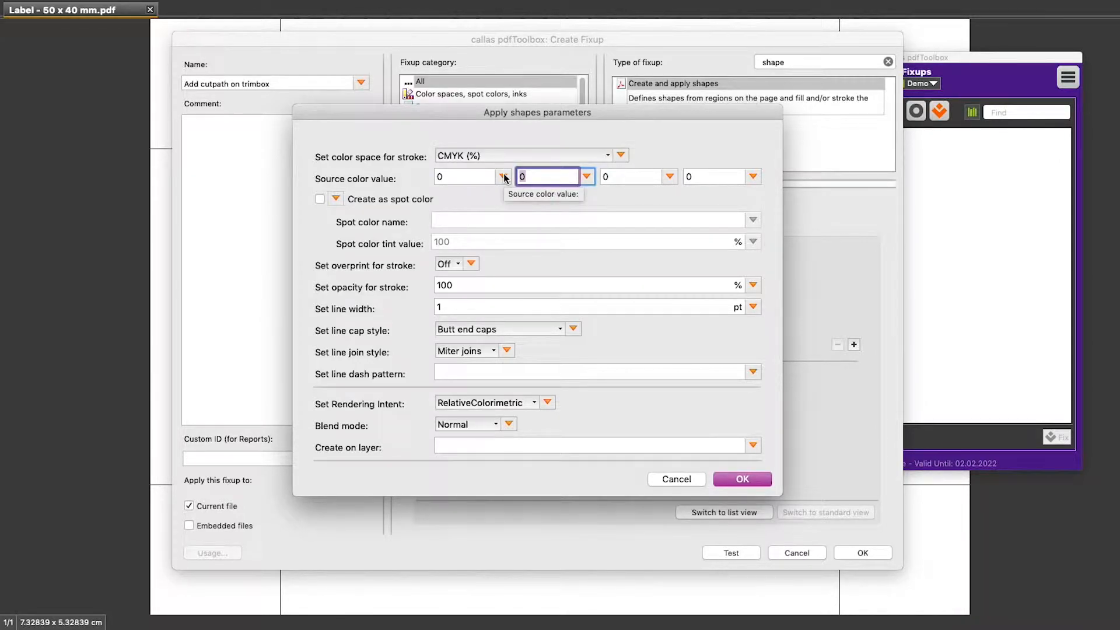
pyautogui.write('100')
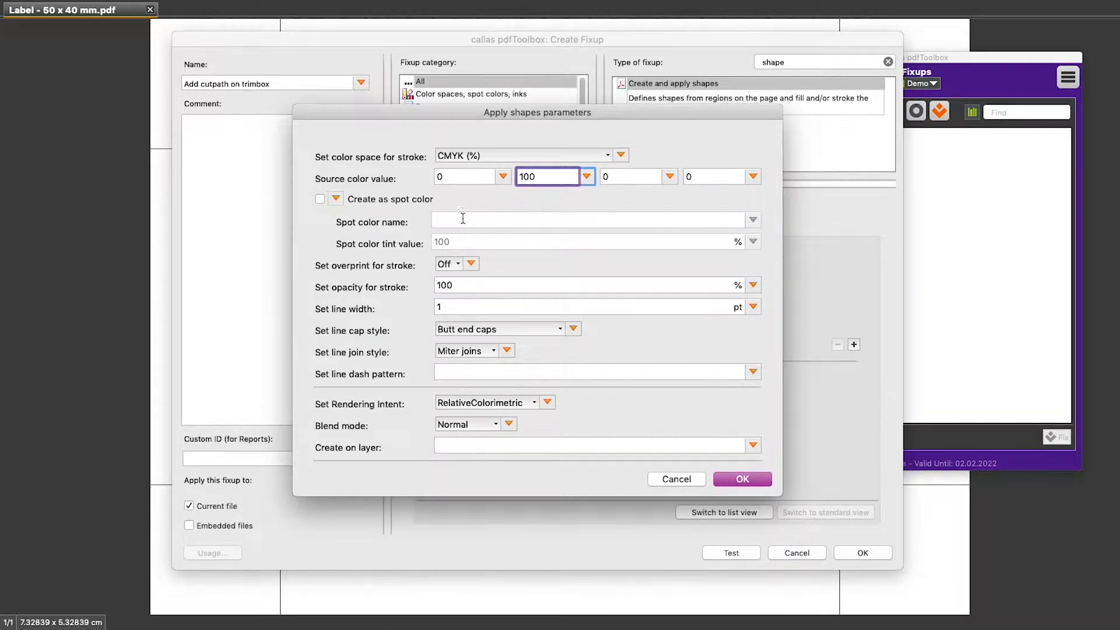
pyautogui.click(320, 201)
pyautogui.click(448, 221)
pyautogui.write('cutpath')
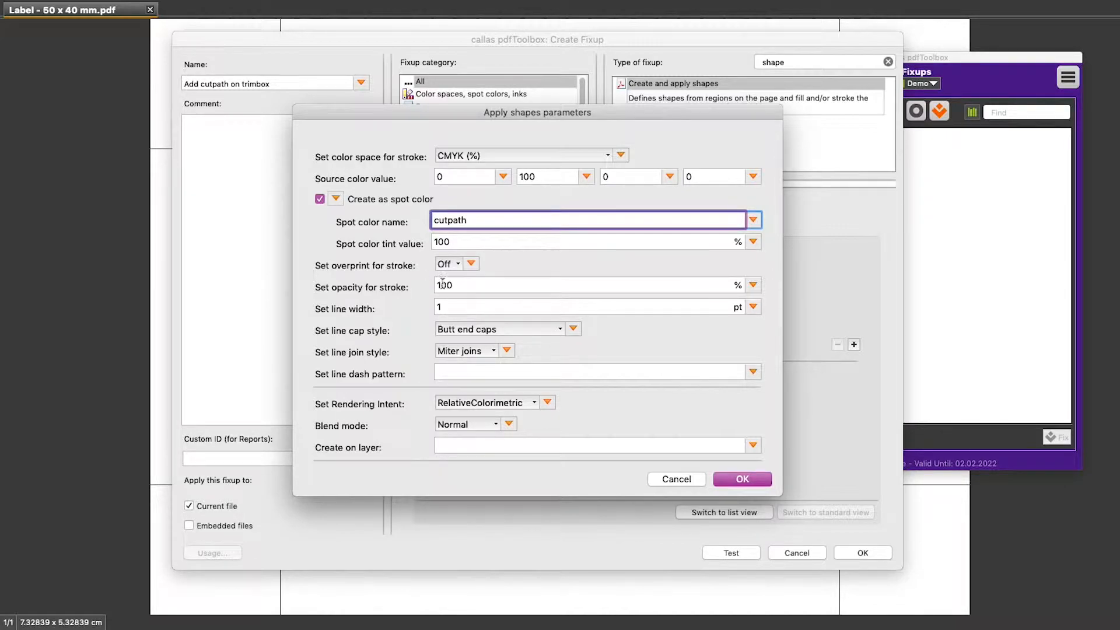
# - Turn on overprint for the stroke and have it created on a layer named "cutpath", accepting the parameters
pyautogui.click(457, 265)
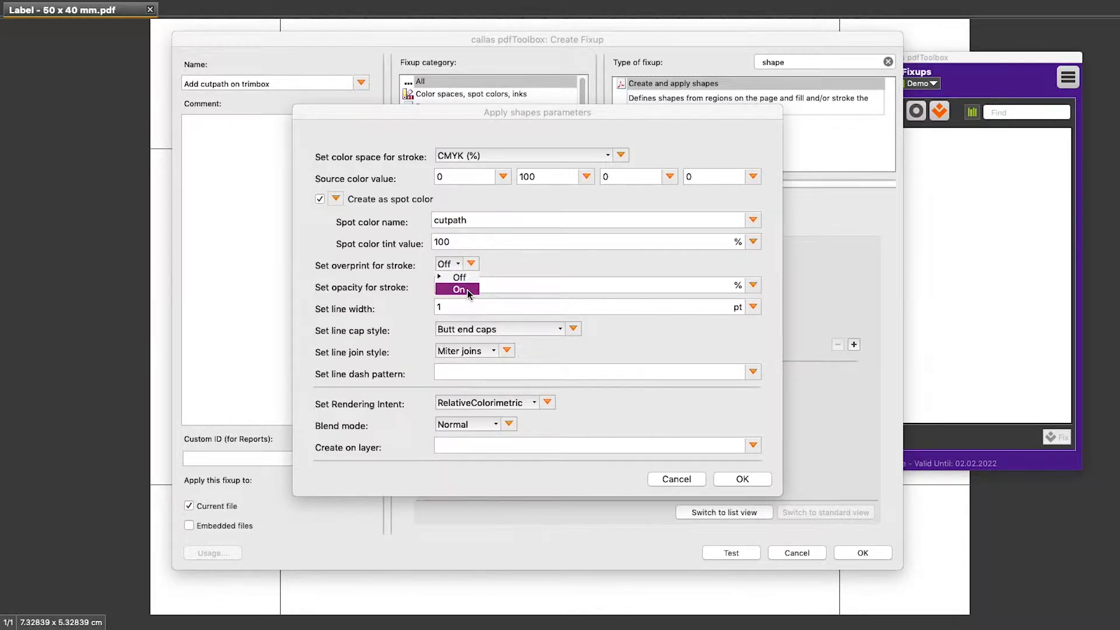
pyautogui.click(467, 289)
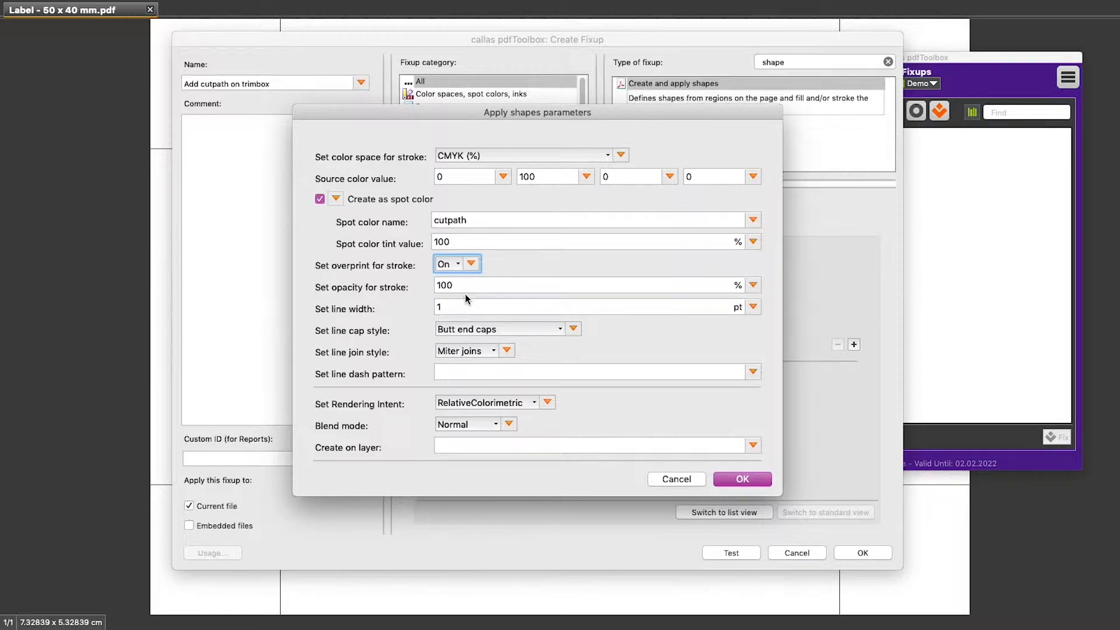
pyautogui.click(455, 449)
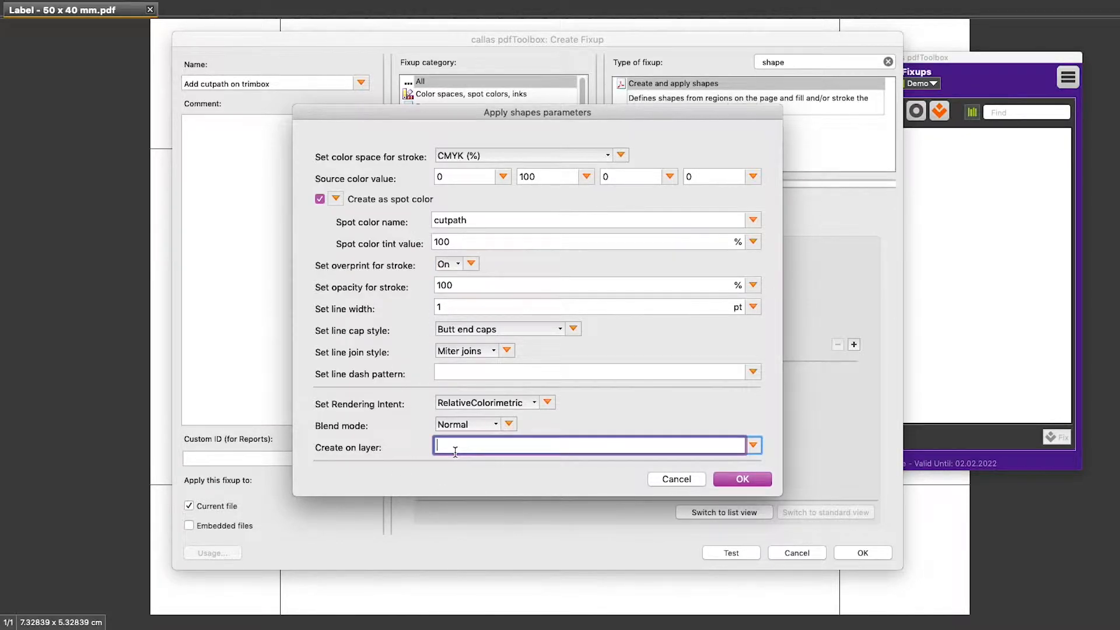
pyautogui.write('cutpath')
pyautogui.click(758, 481)
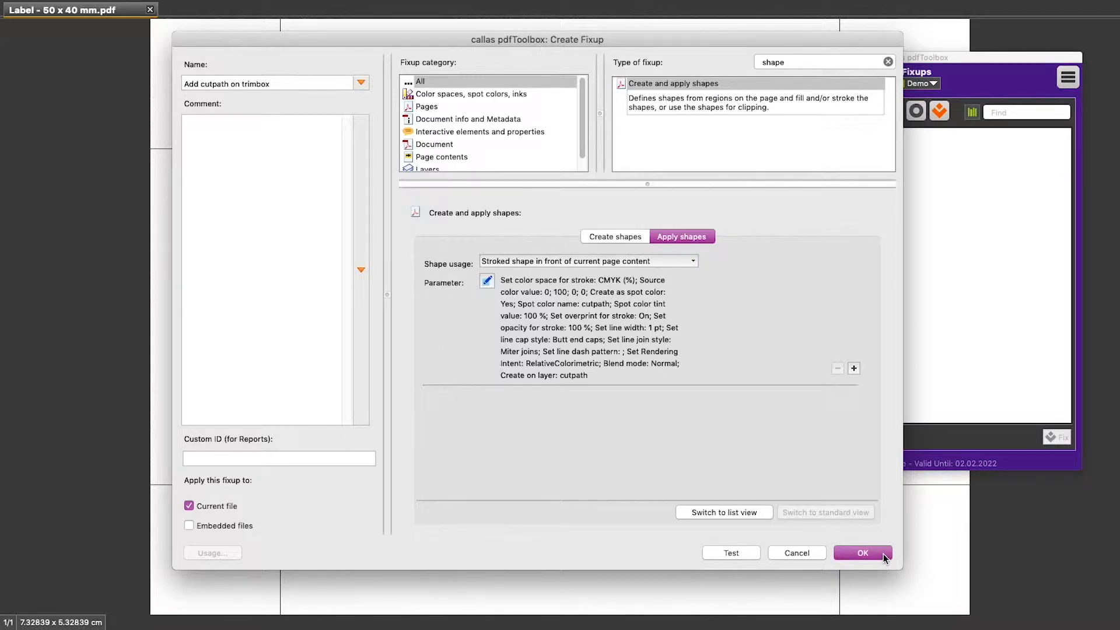
# - Run a test of the fixup on the label PDF to preview the cut path, and close the preview
pyautogui.click(732, 553)
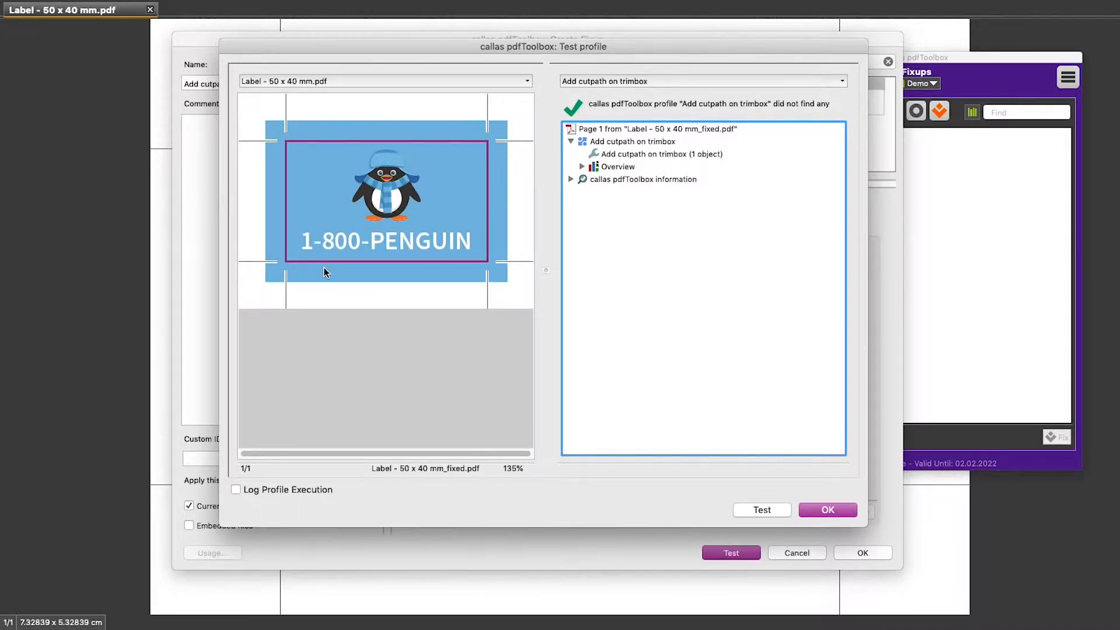
pyautogui.click(828, 510)
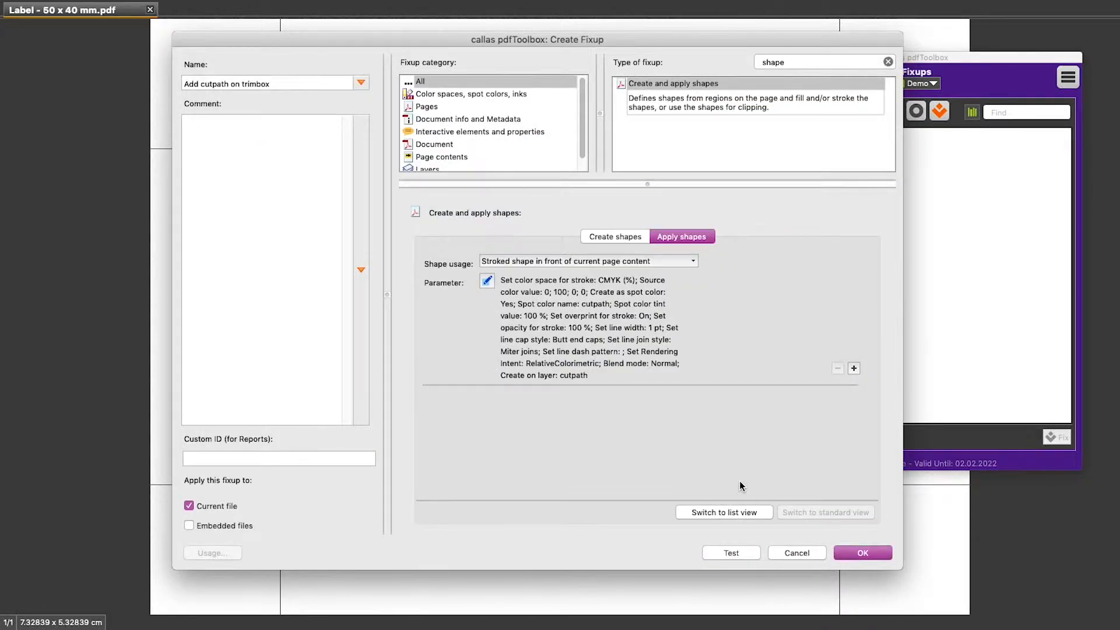
# - Set the rounded corner of the TrimBox shape to 3 mm in the create-shape parameters
pyautogui.click(643, 240)
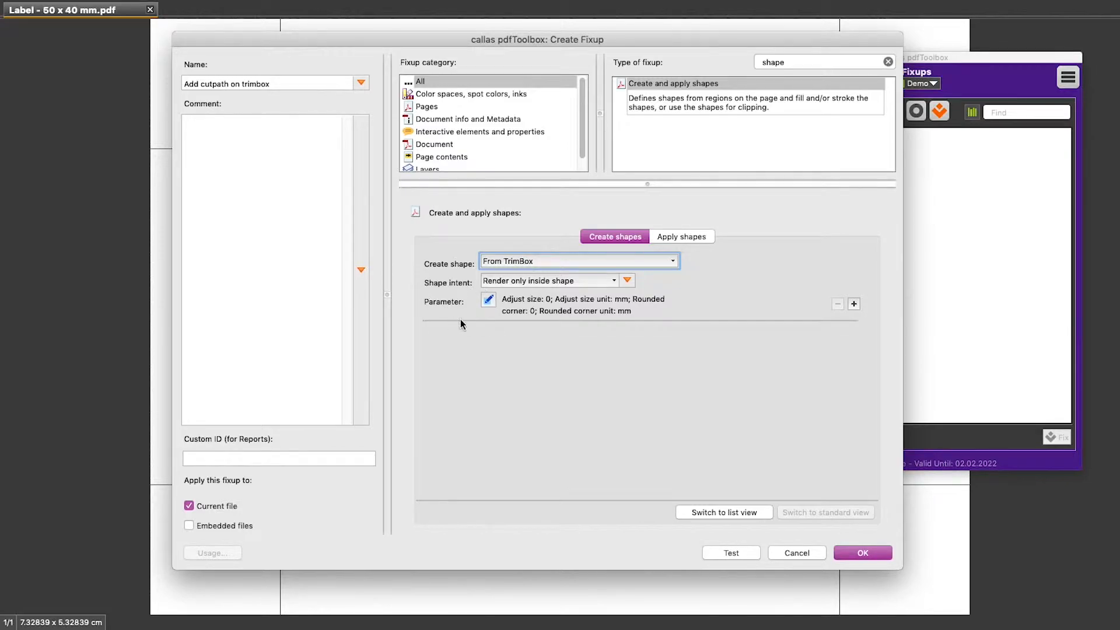
pyautogui.click(490, 300)
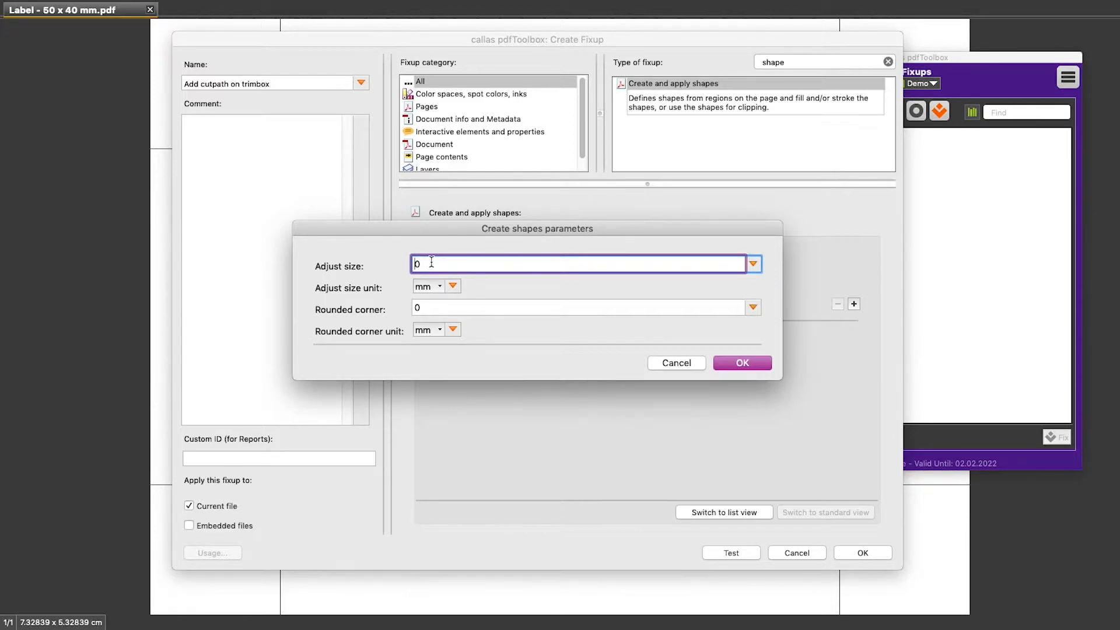
pyautogui.click(424, 308)
pyautogui.moveTo(424, 308); pyautogui.dragTo(405, 308)
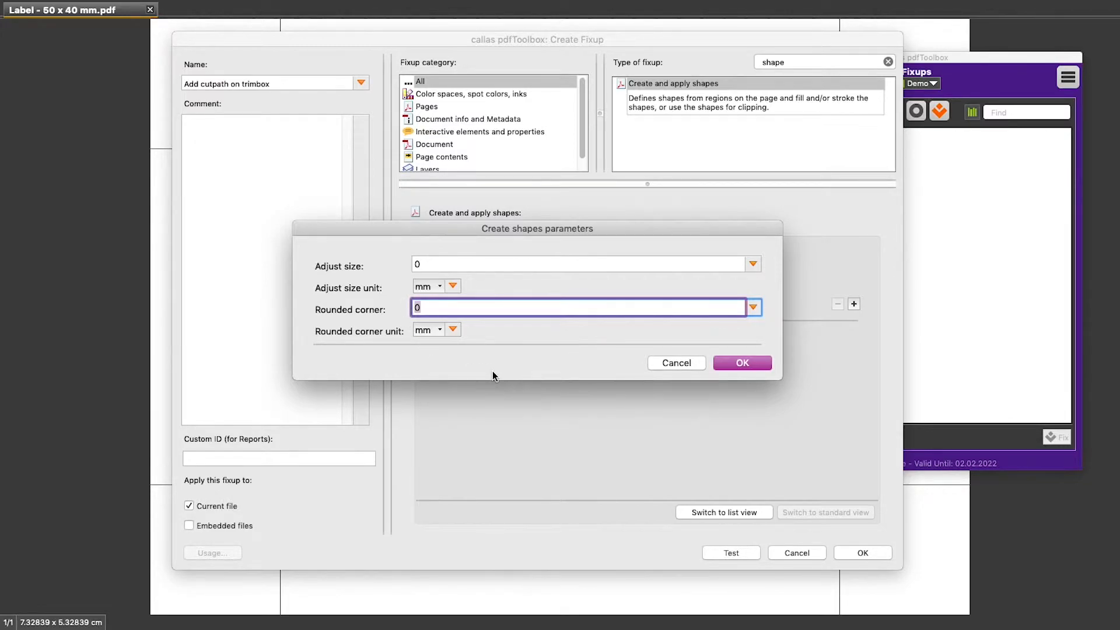
pyautogui.write('3')
pyautogui.click(742, 363)
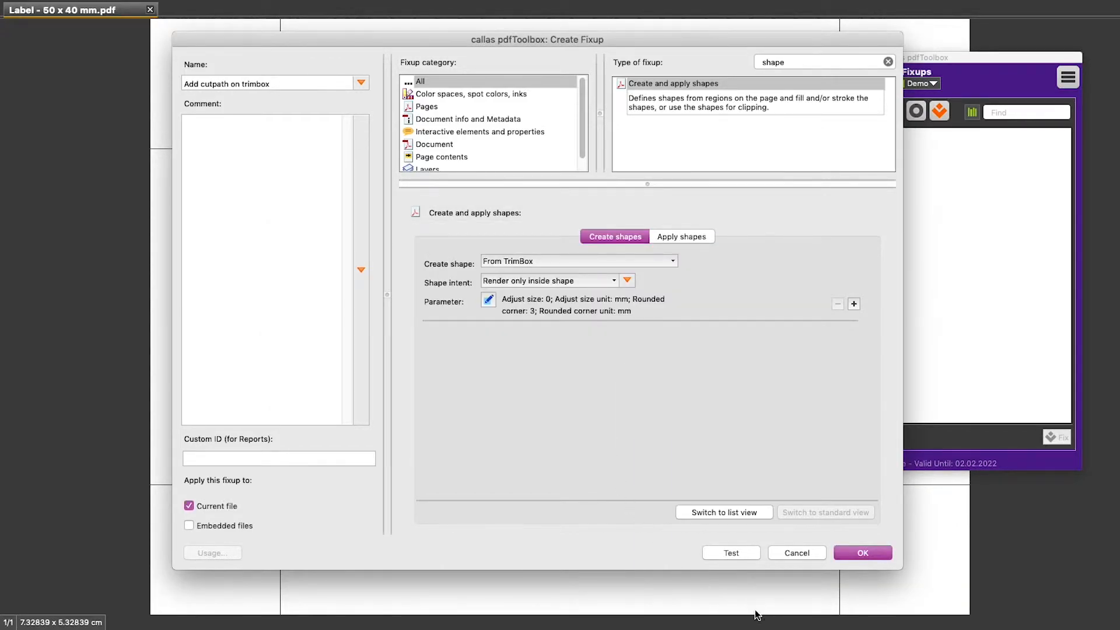
# - Test the fixup again with the rounded corners and save it to the library
pyautogui.click(751, 556)
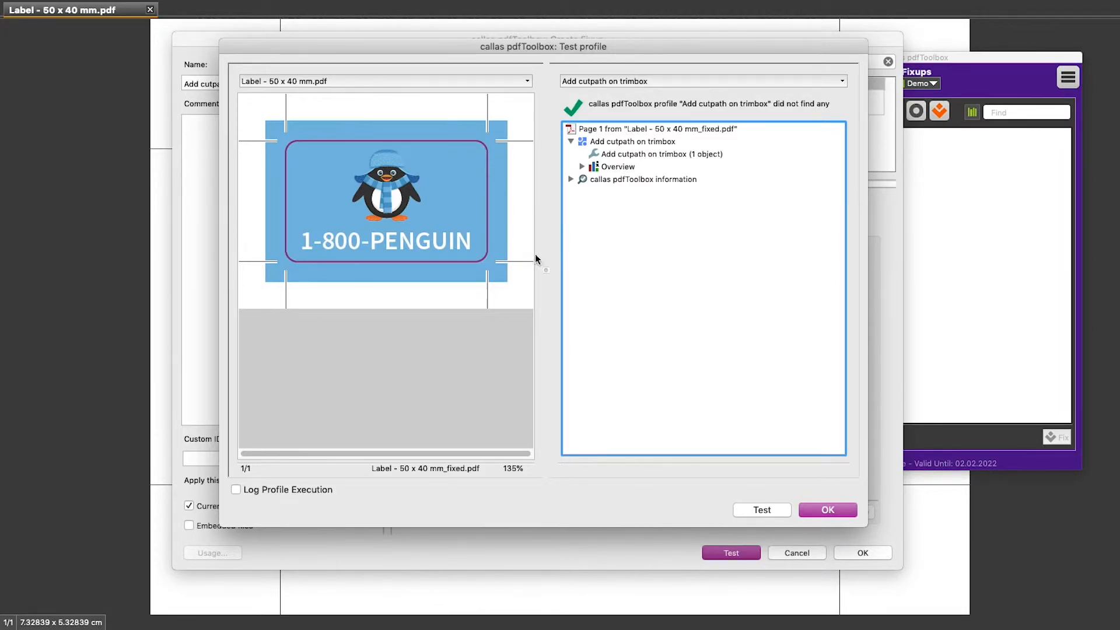
pyautogui.click(838, 506)
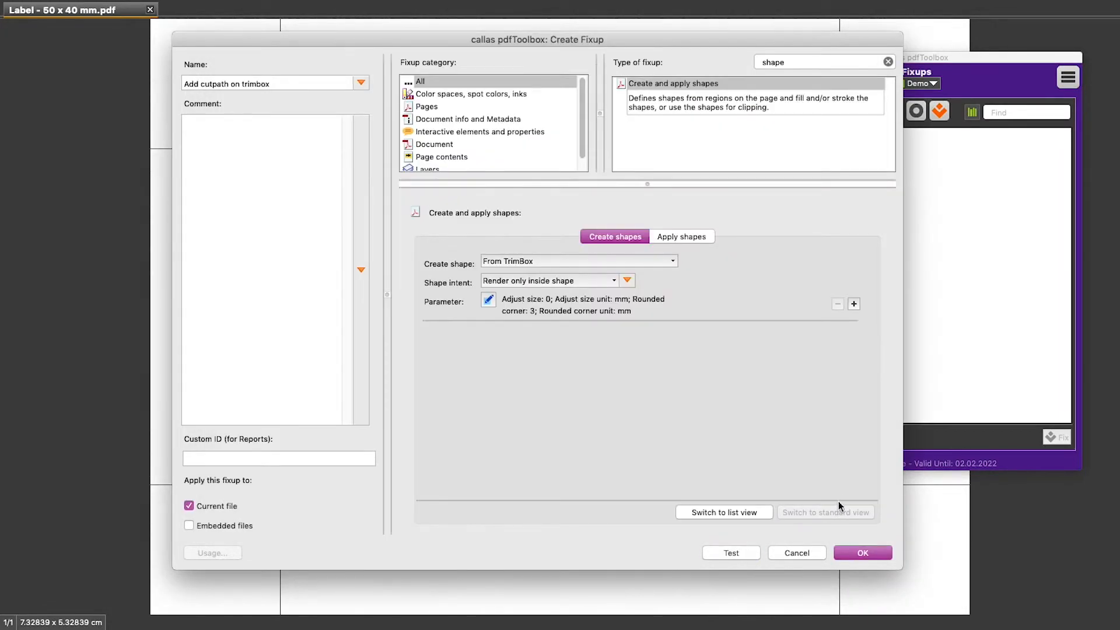
pyautogui.click(862, 552)
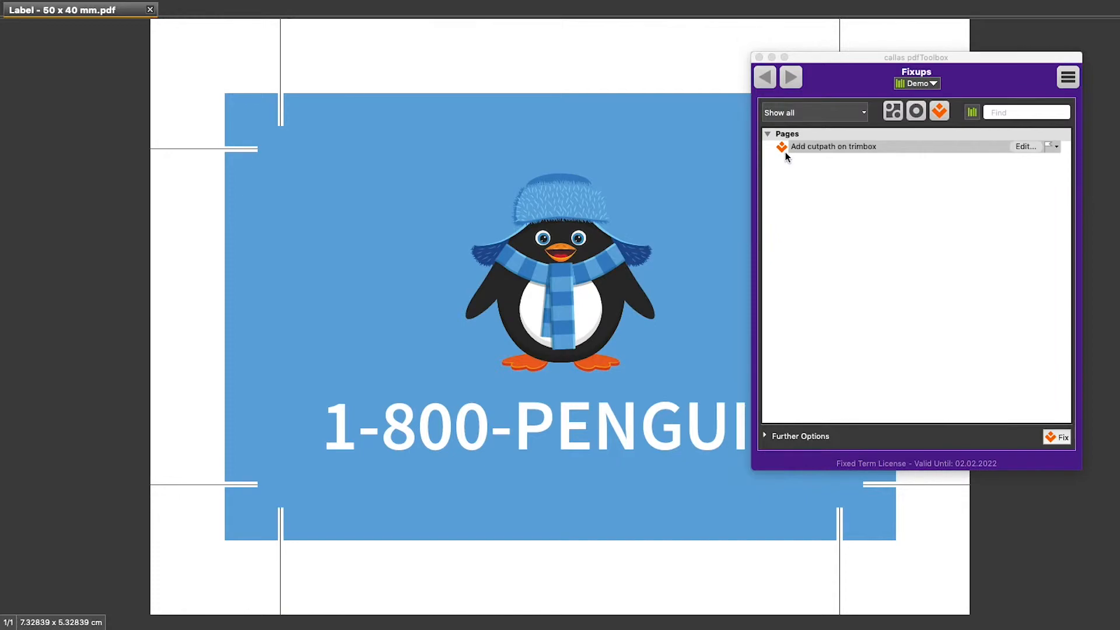